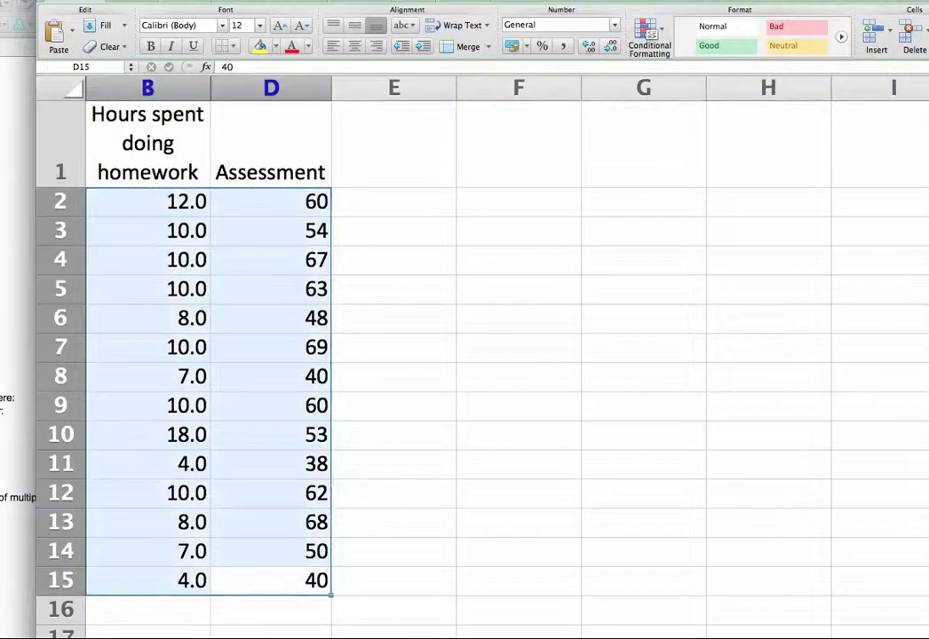
- Copy the selected homework hours and assessment scores in B2:D15, and switch to the VassarStats site in the browser
key("super+c")
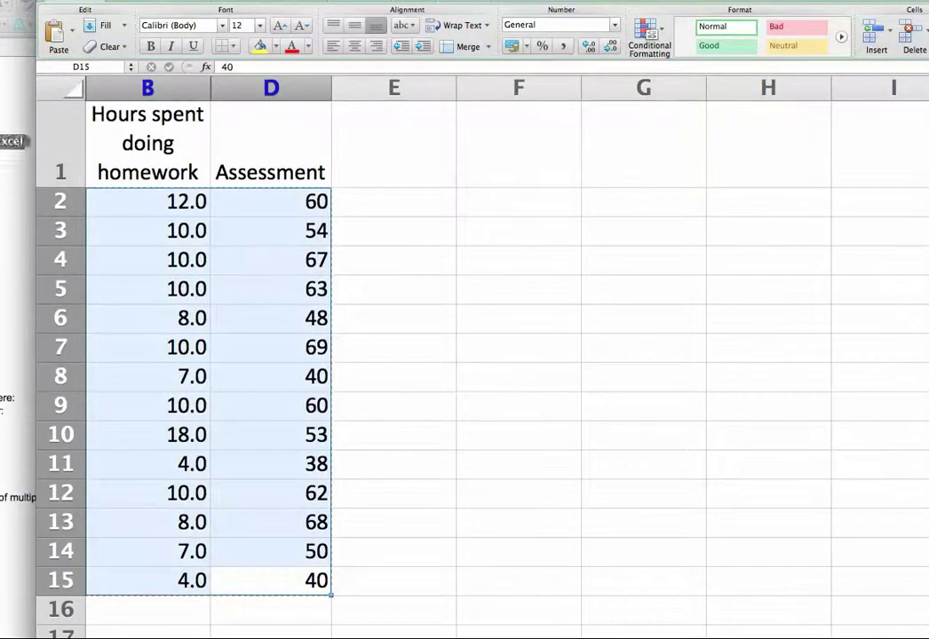
left_click(0, 37)
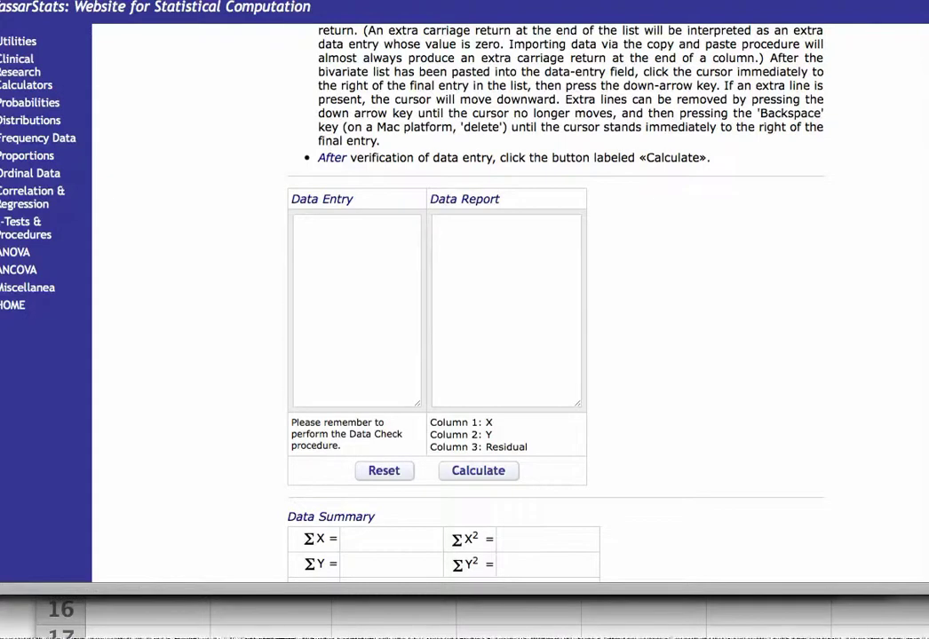
mouse_move(355, 0)
left_mouse_down()
mouse_move(390, 12)
mouse_move(370, 10)
left_mouse_up()
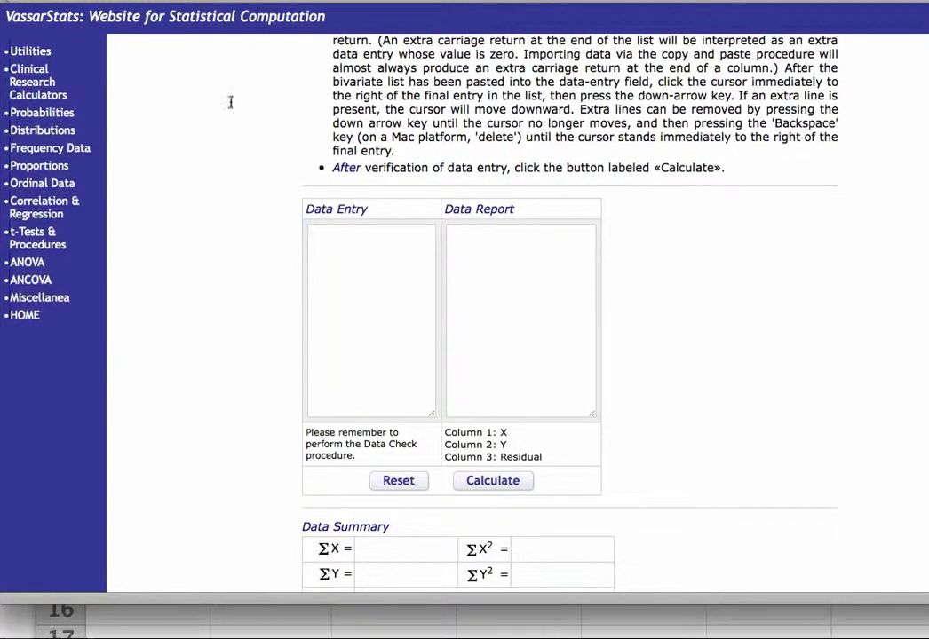
- Open the Data-Import Version of Basic Linear Correlation and Regression from the Correlation & Regression section
left_click(48, 212)
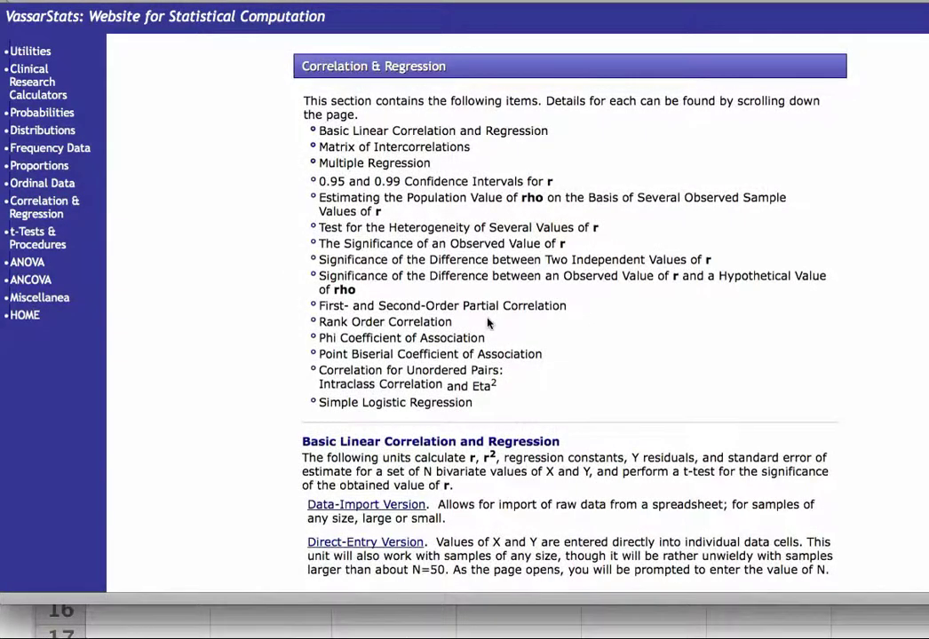
scroll(487, 323, "down", 3)
scroll(488, 318, "down", 5)
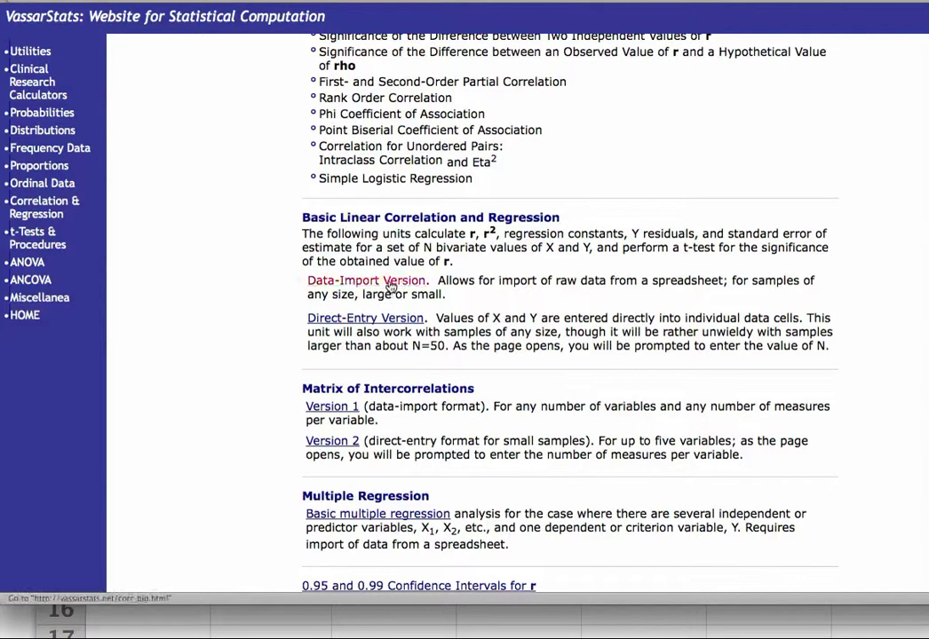
left_click(357, 282)
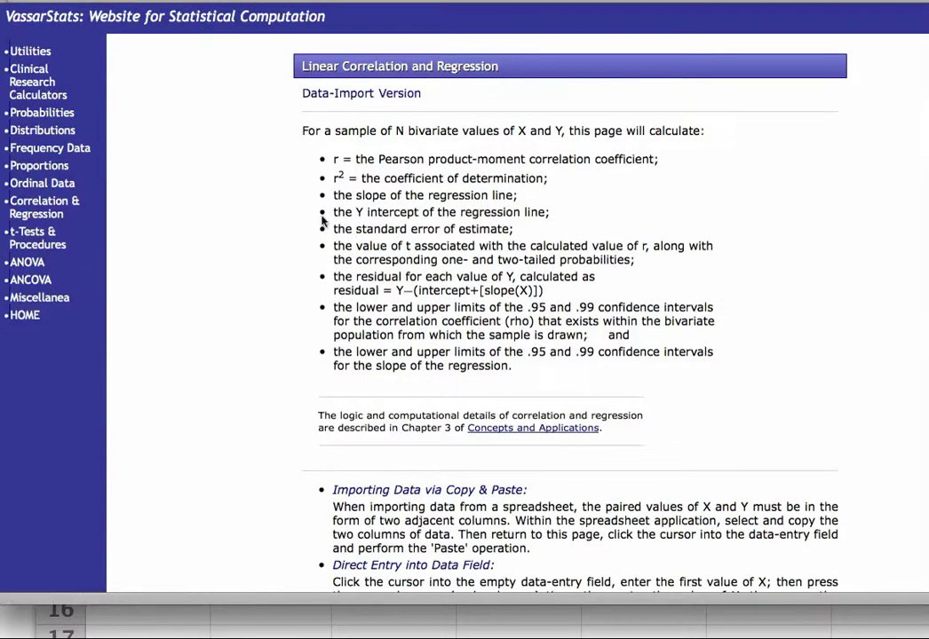
- Paste the copied homework and assessment pairs into the Data Entry field and calculate the linear correlation and regression
scroll(323, 222, "down", 5)
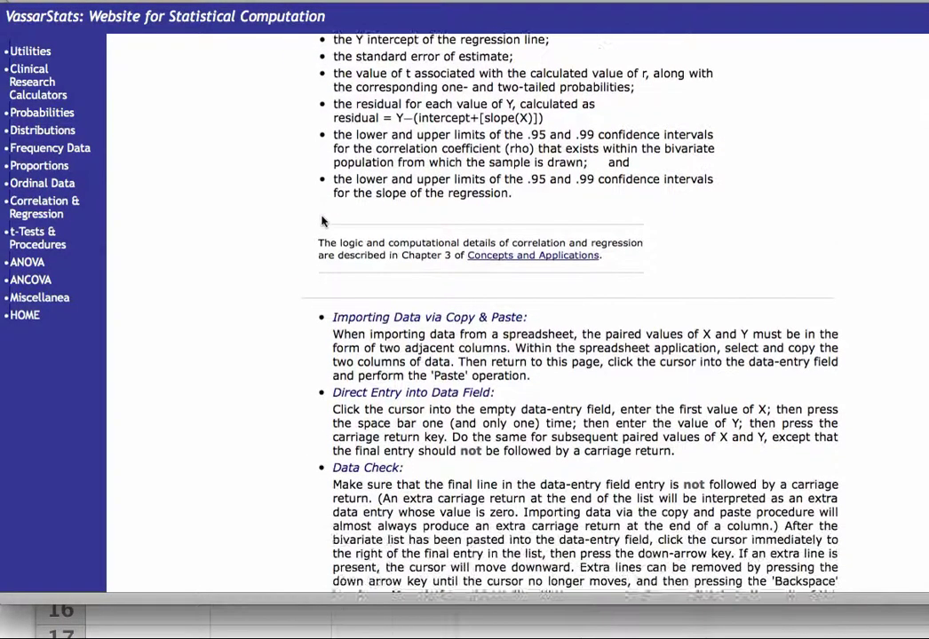
scroll(323, 222, "down", 5)
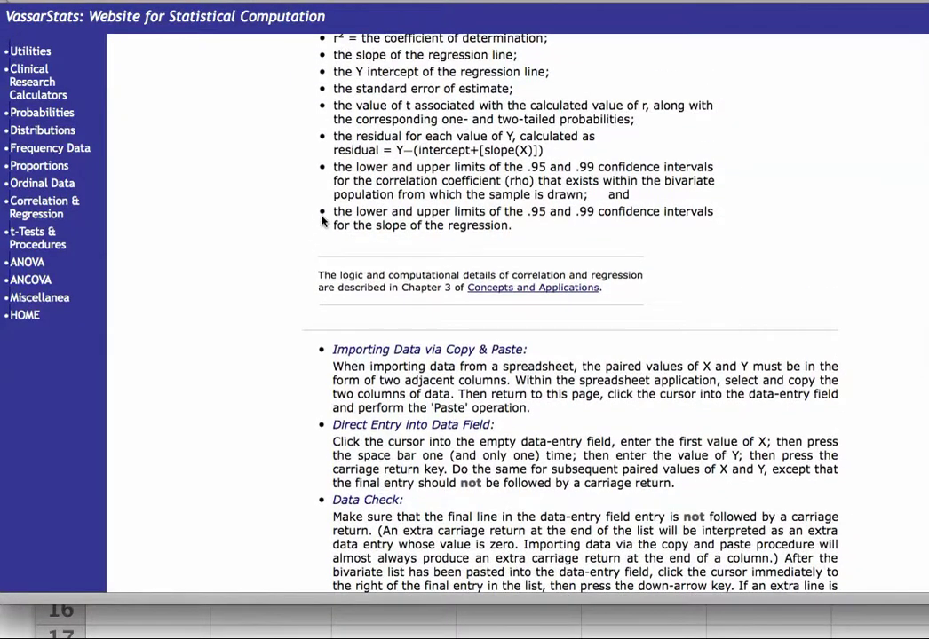
scroll(327, 222, "down", 8)
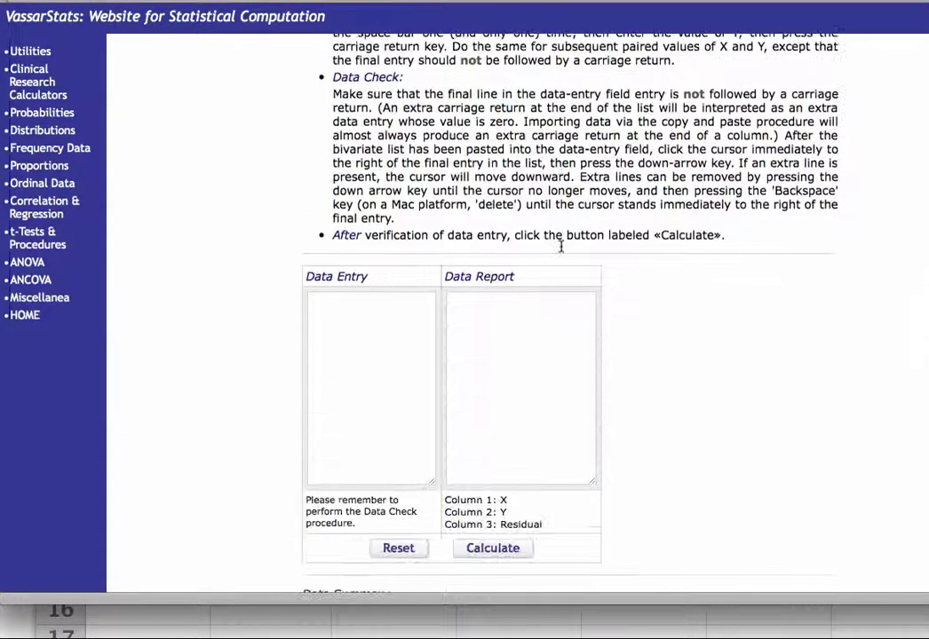
left_click(357, 282)
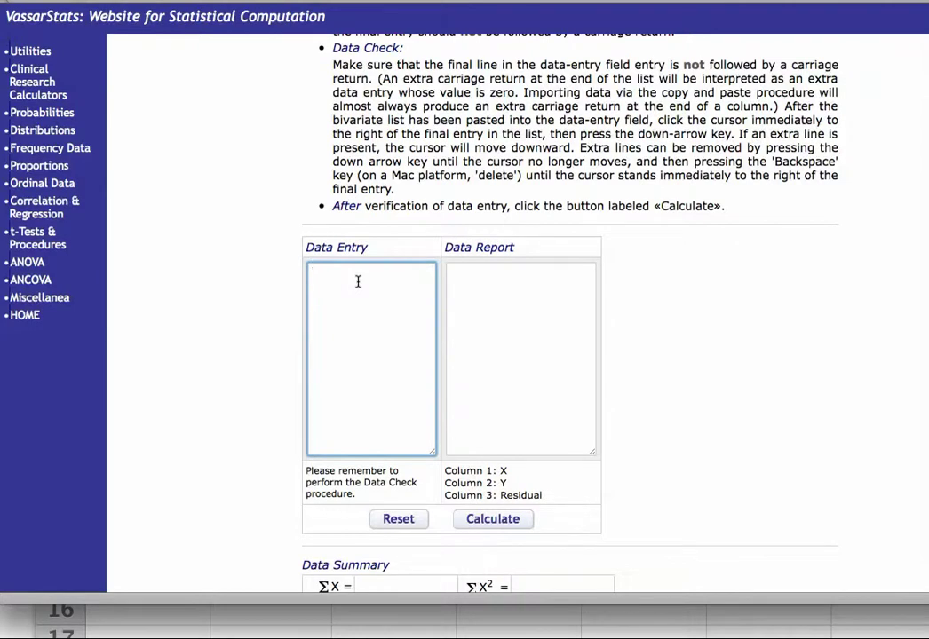
key("super+v")
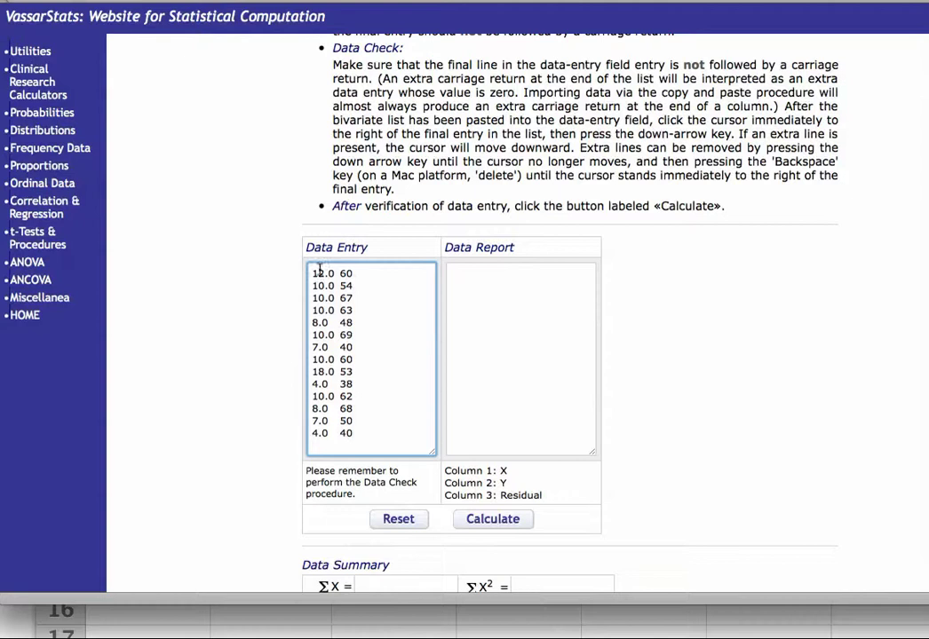
scroll(359, 390, "down", 3)
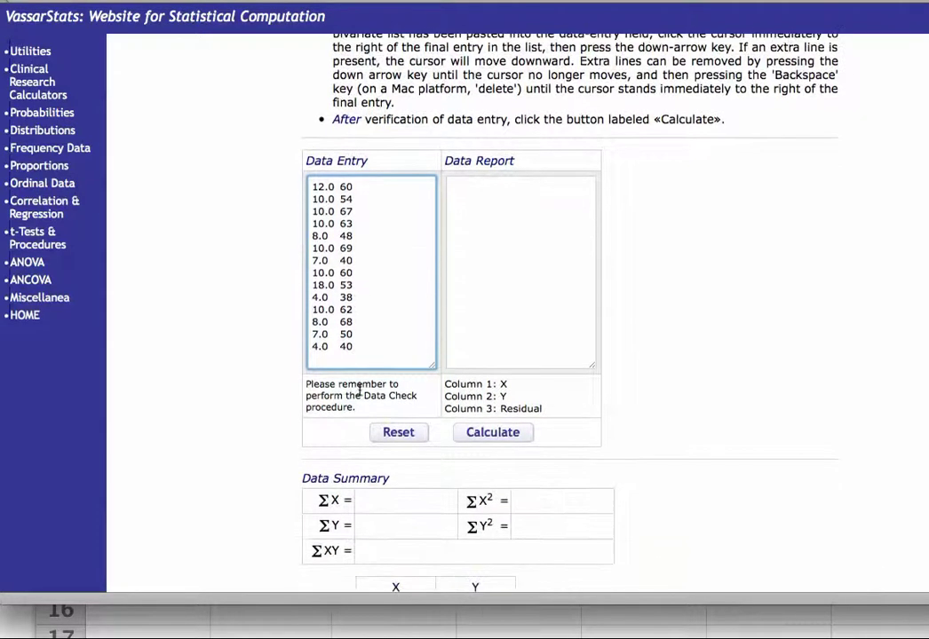
left_click(491, 433)
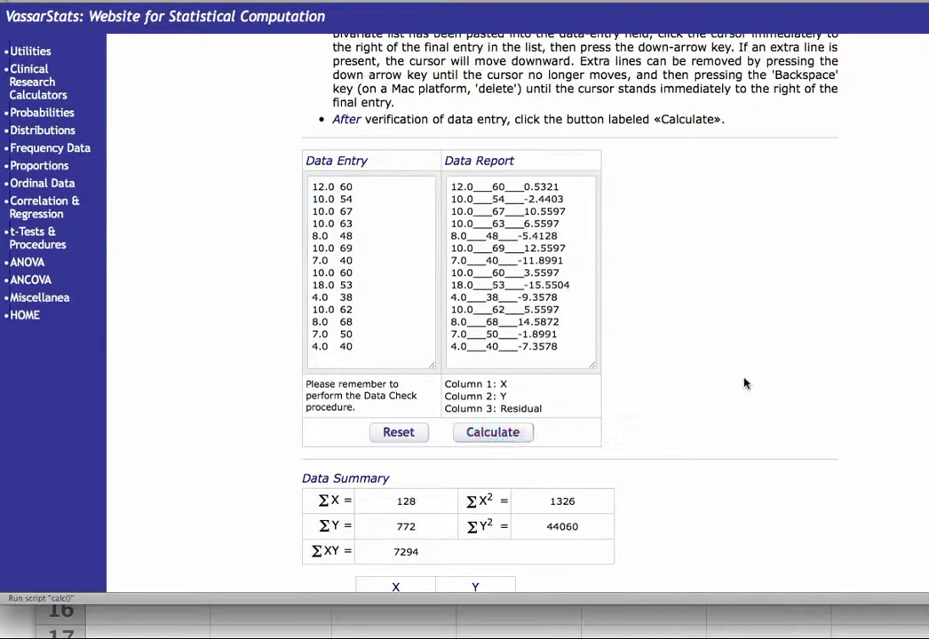
- Examine the data report, the data summary and the correlation statistics through the confidence intervals for rho
scroll(745, 383, "down", 2)
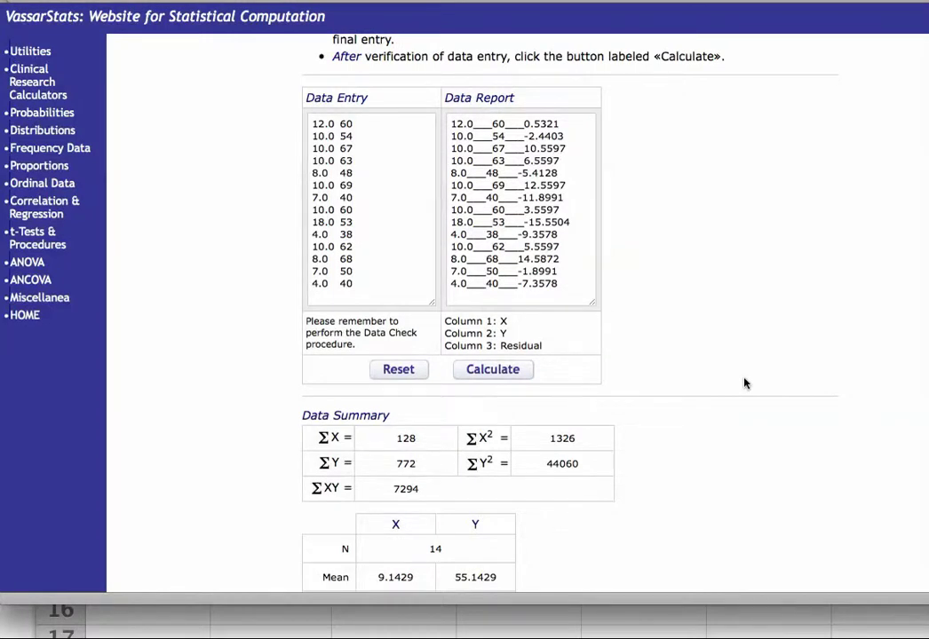
scroll(670, 271, "down", 5)
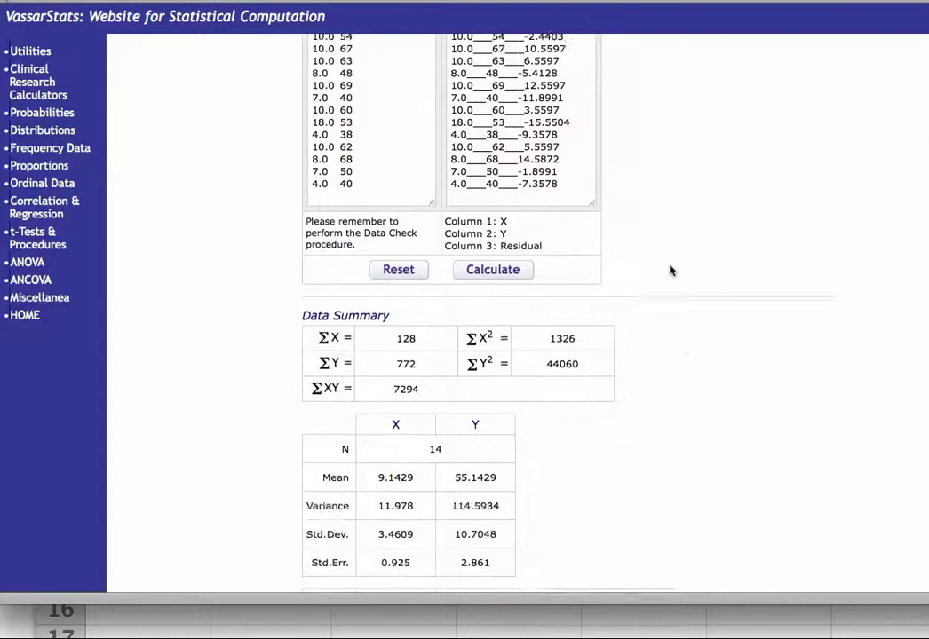
scroll(671, 271, "down", 2)
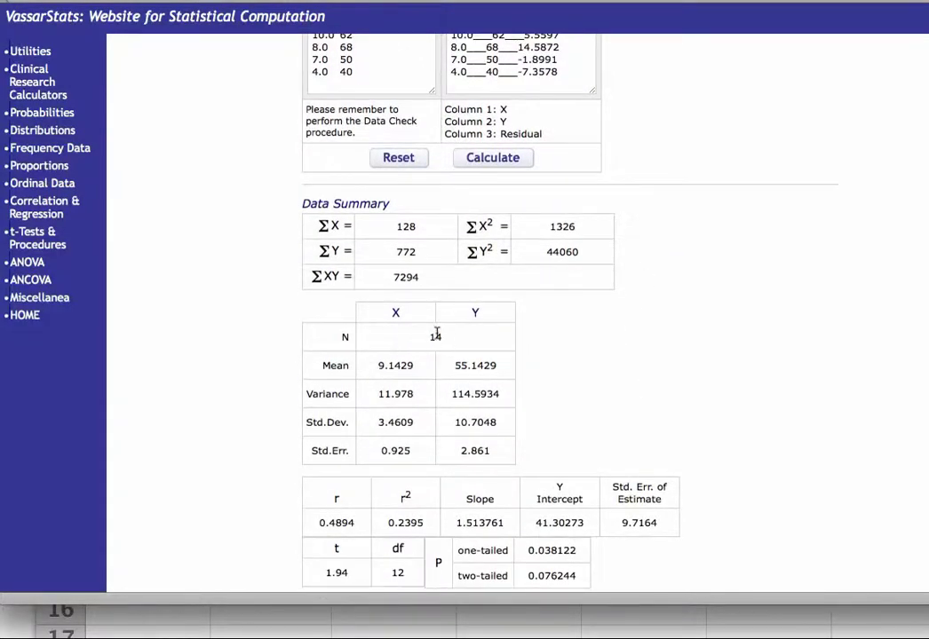
scroll(448, 333, "up", 15)
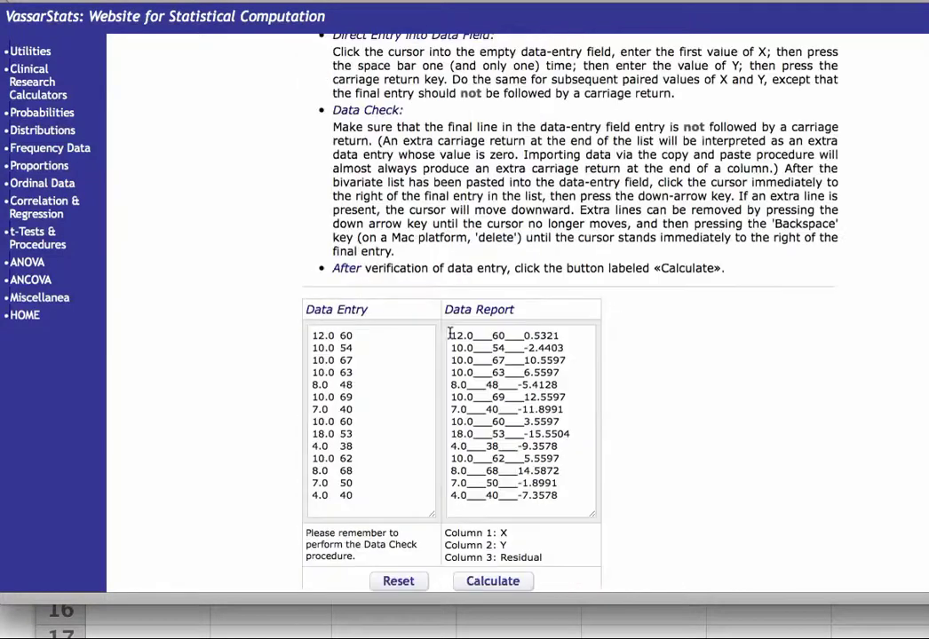
scroll(408, 384, "down", 4)
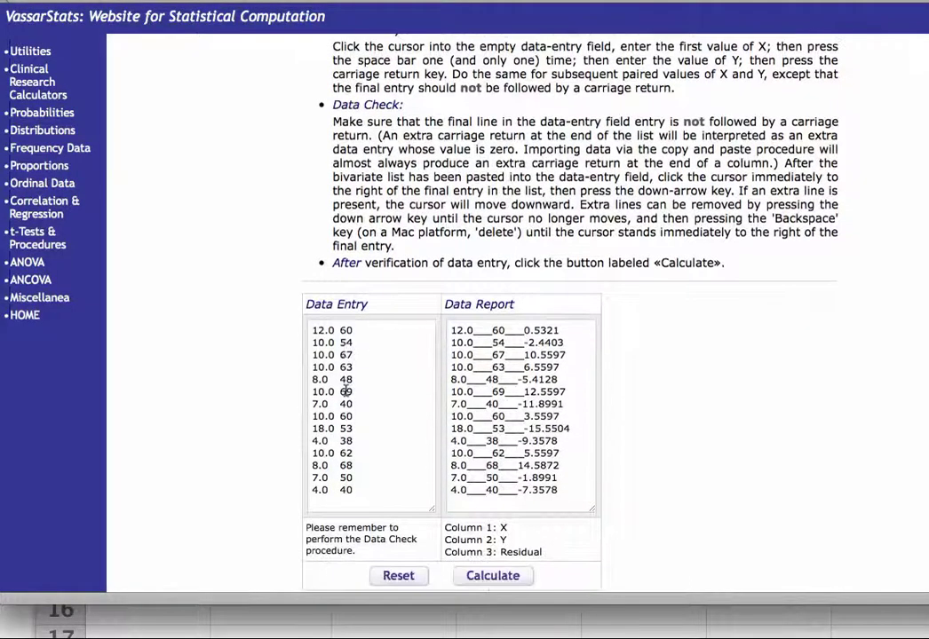
scroll(347, 391, "down", 6)
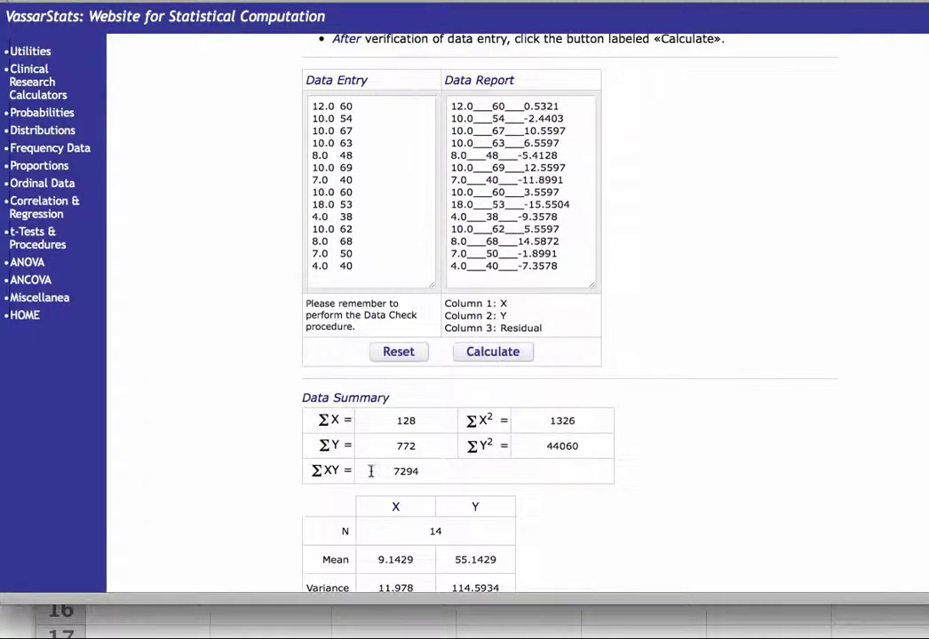
scroll(384, 491, "down", 8)
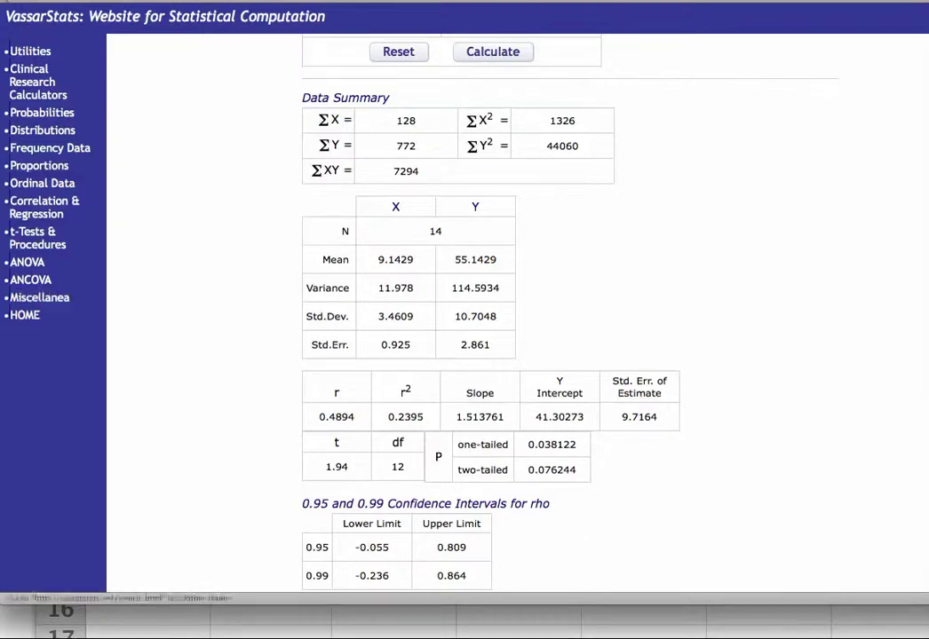
- Return to the Correlation & Regression section, then switch to Excel and copy the Family Income, SAT Score, Writing Sample and GPA values in G2:J15
left_click(53, 200)
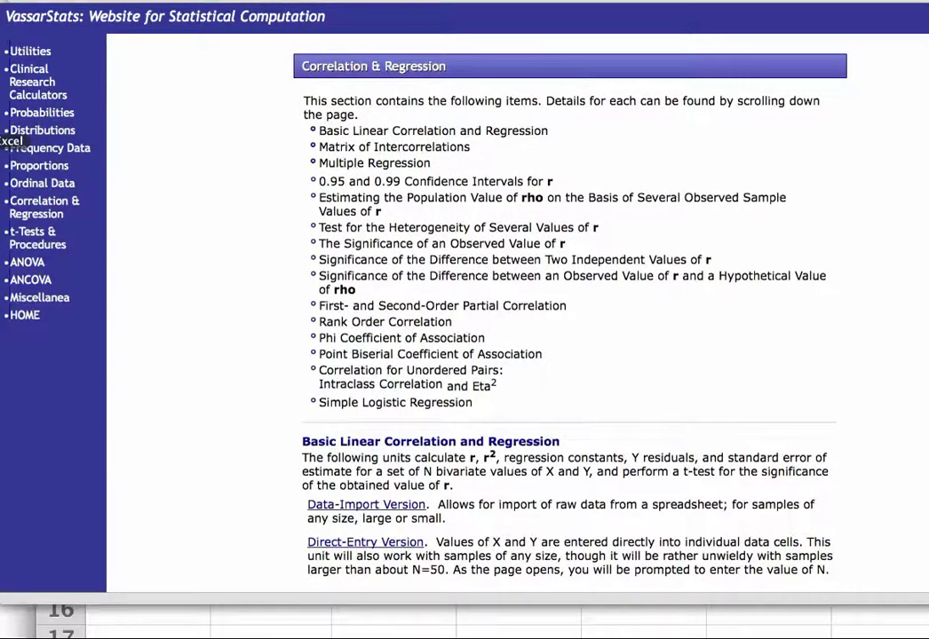
left_click(4, 140)
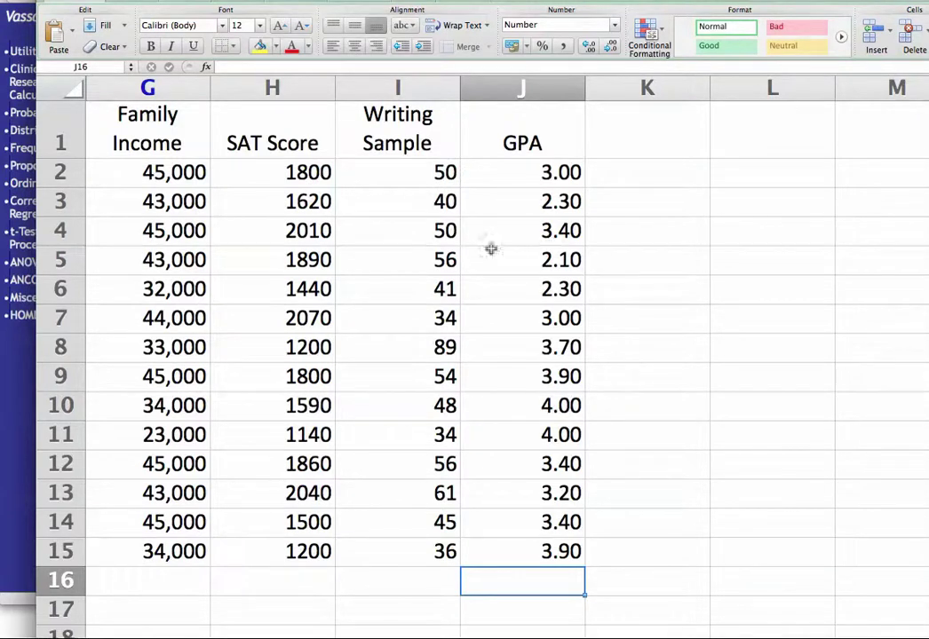
left_click(633, 522)
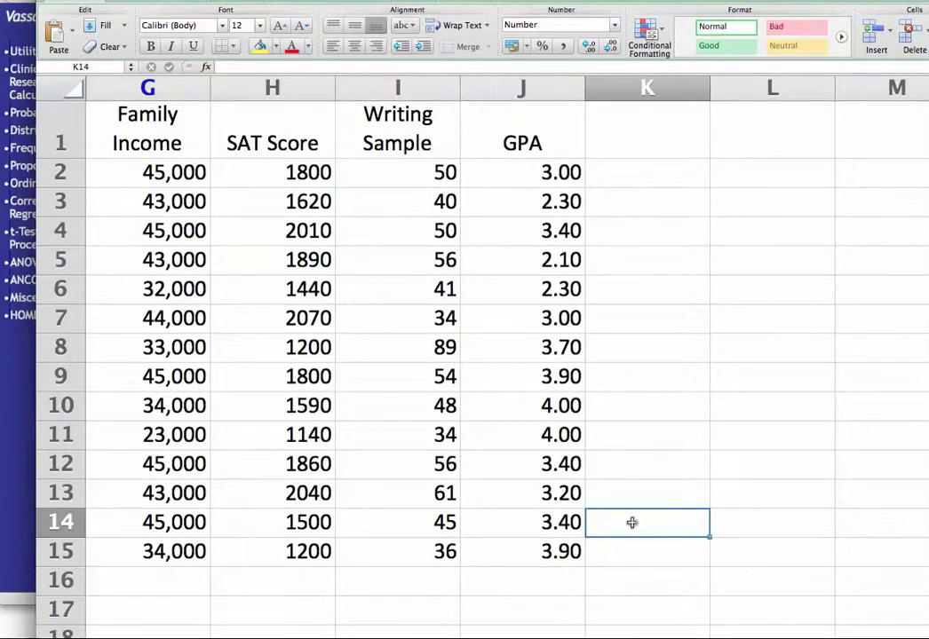
left_click_drag(561, 552, 107, 166)
key("super+c")
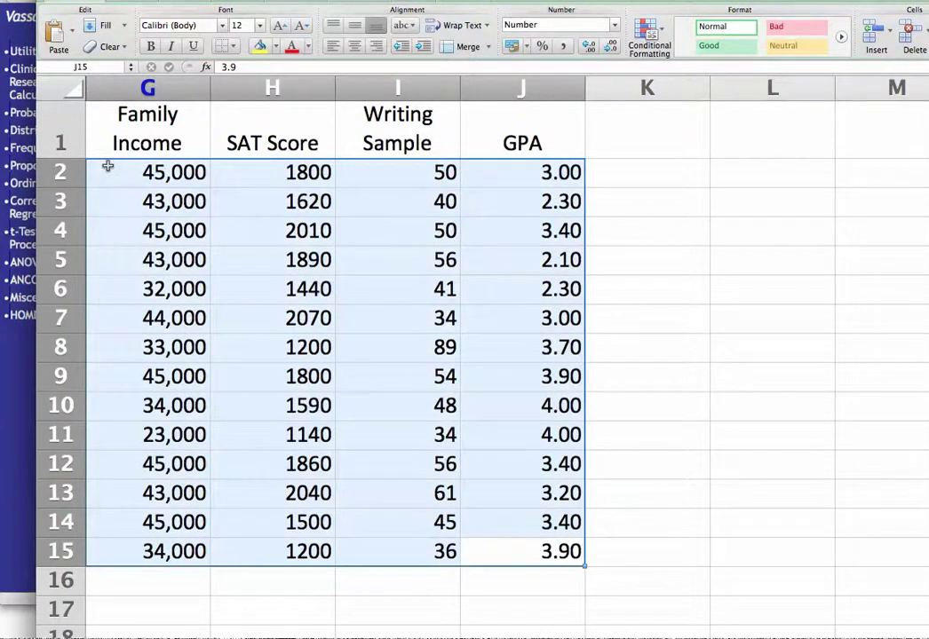
- Switch back to VassarStats and open Version 1 (data-import format) of Matrix of Intercorrelations
key("super+Tab")
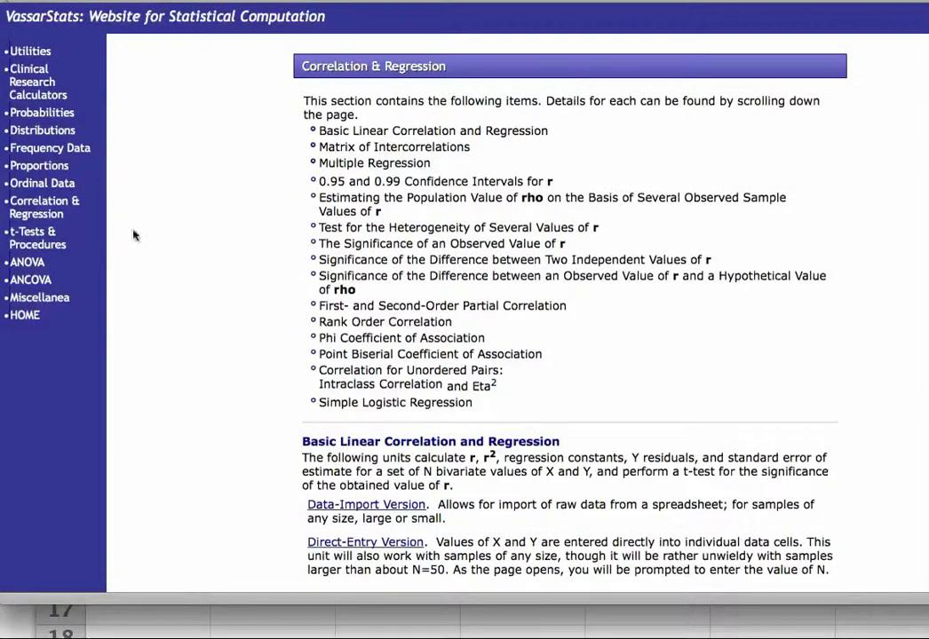
left_click(55, 213)
scroll(386, 280, "down", 5)
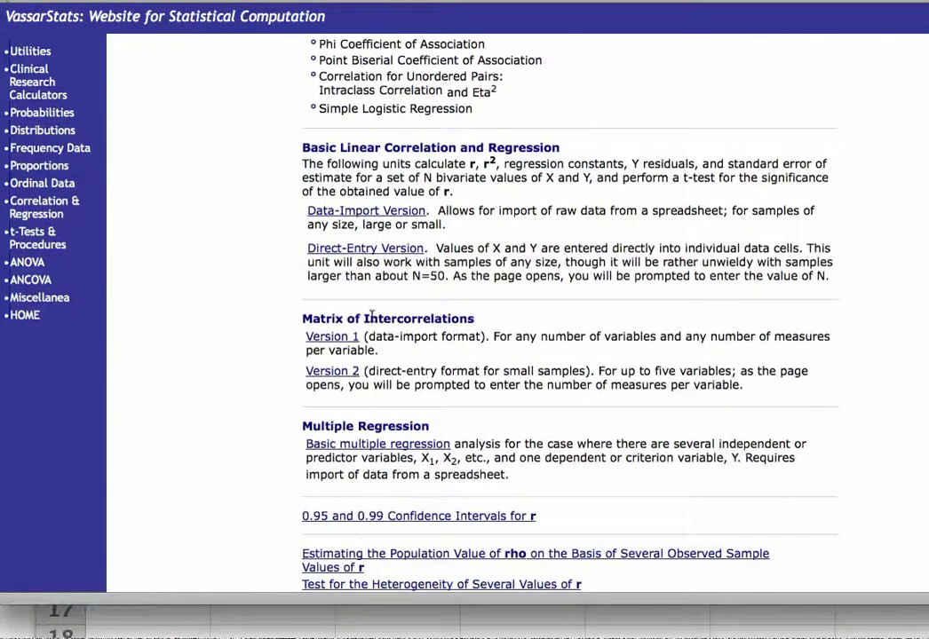
scroll(372, 318, "down", 2)
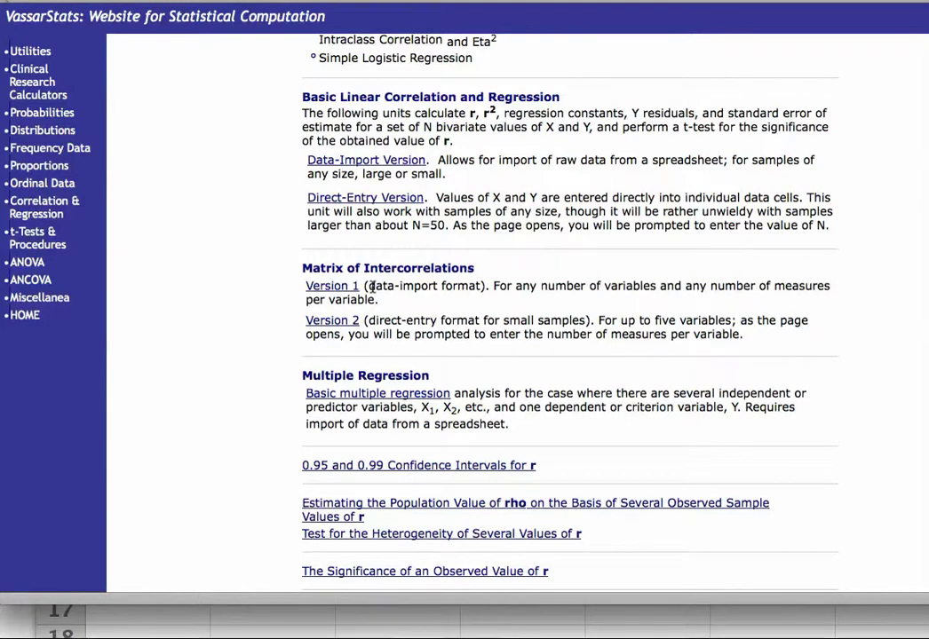
left_click(324, 286)
- Try to paste the copied four-variable data into the Data Entry field of the intercorrelations page
scroll(324, 288, "down", 5)
scroll(324, 289, "down", 3)
left_click(351, 209)
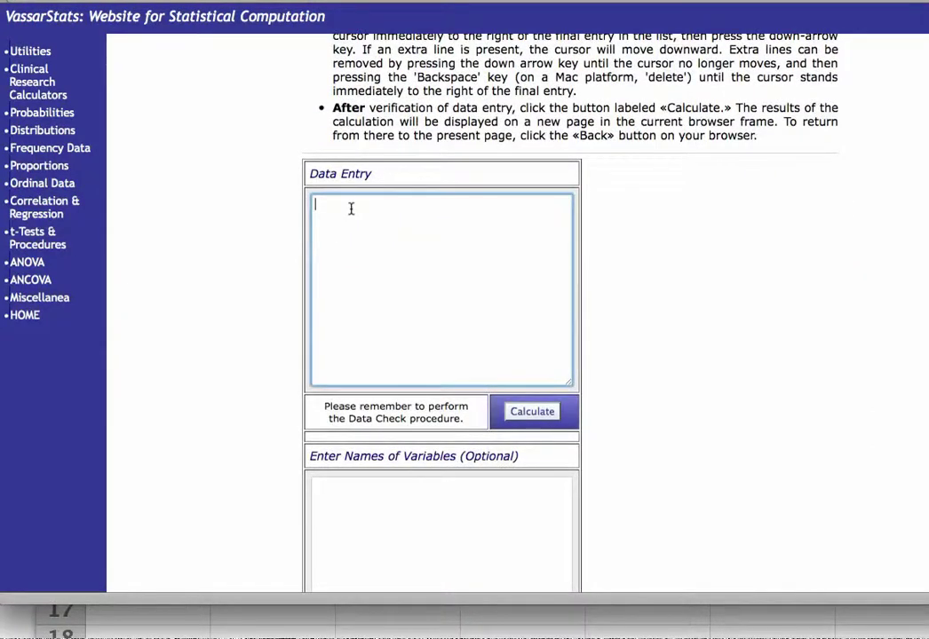
right_click(351, 211)
left_click(360, 243)
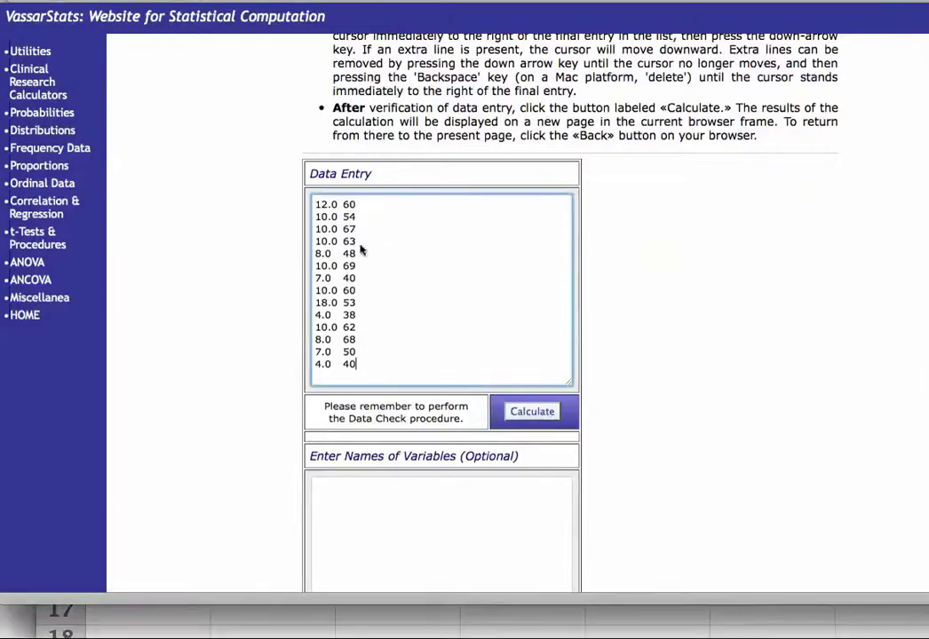
- Replace the contents of the Data Entry field with the family income, SAT score, writing sample and GPA values from G2:J15
scroll(508, 404, "up", 2)
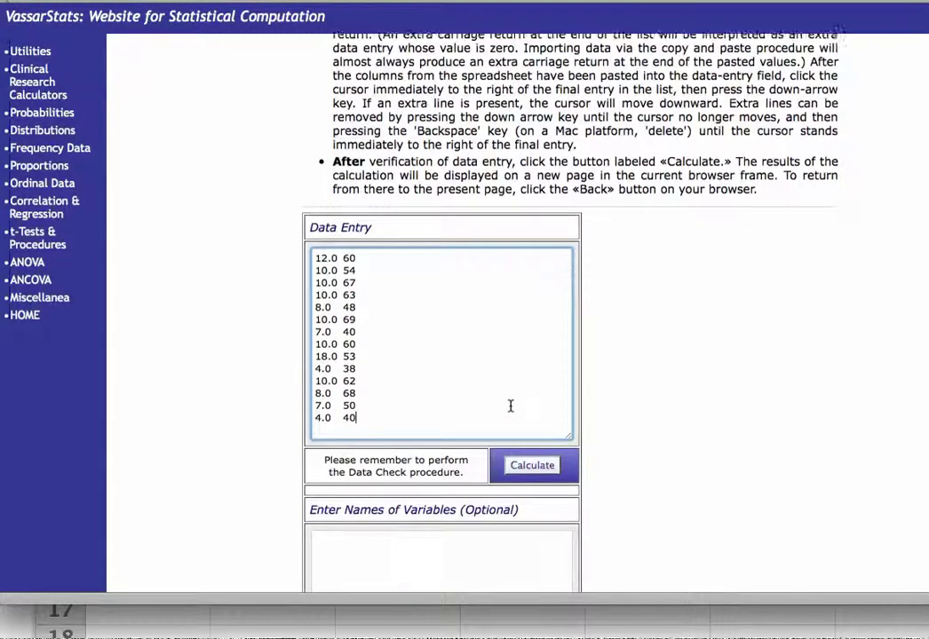
scroll(510, 406, "down", 6)
scroll(511, 406, "down", 3)
scroll(513, 411, "up", 6)
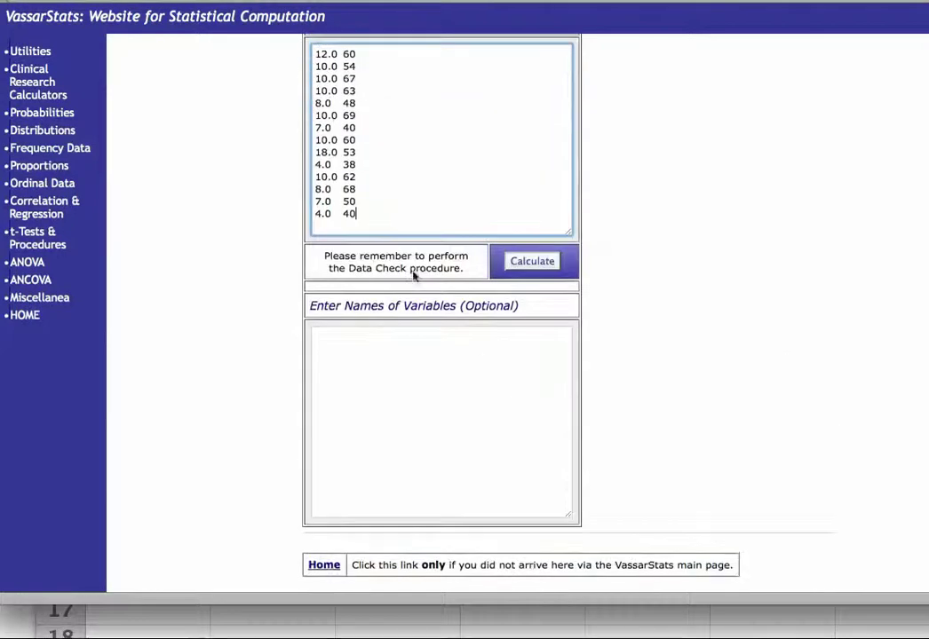
scroll(413, 265, "up", 10)
scroll(364, 500, "down", 7)
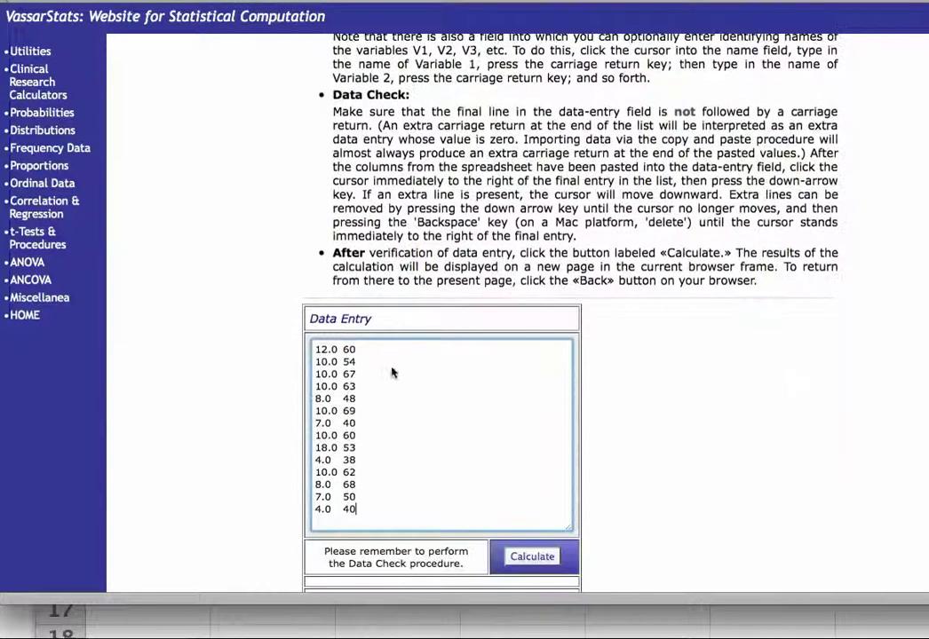
key("super+a")
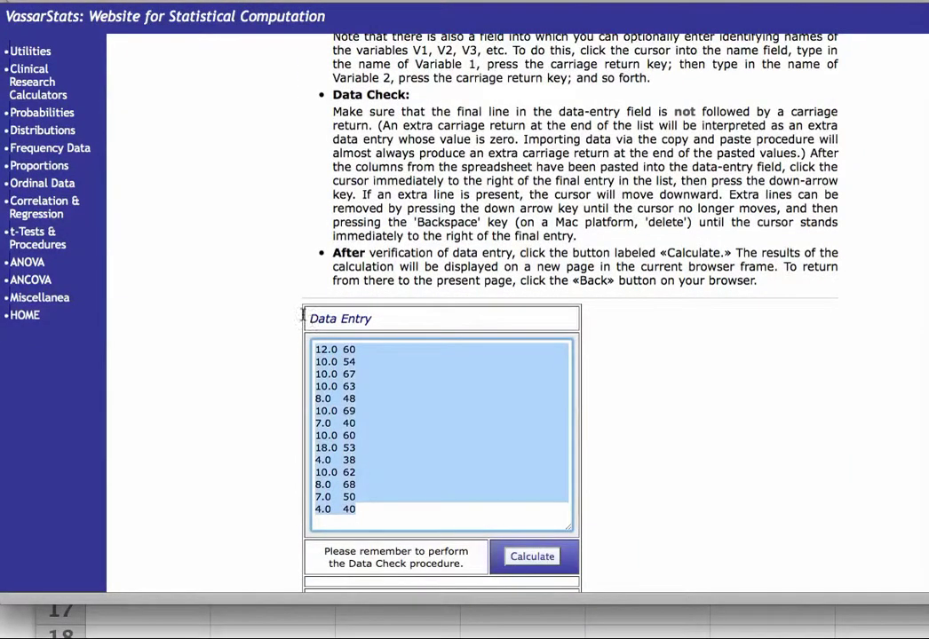
key("BackSpace")
key("super+v")
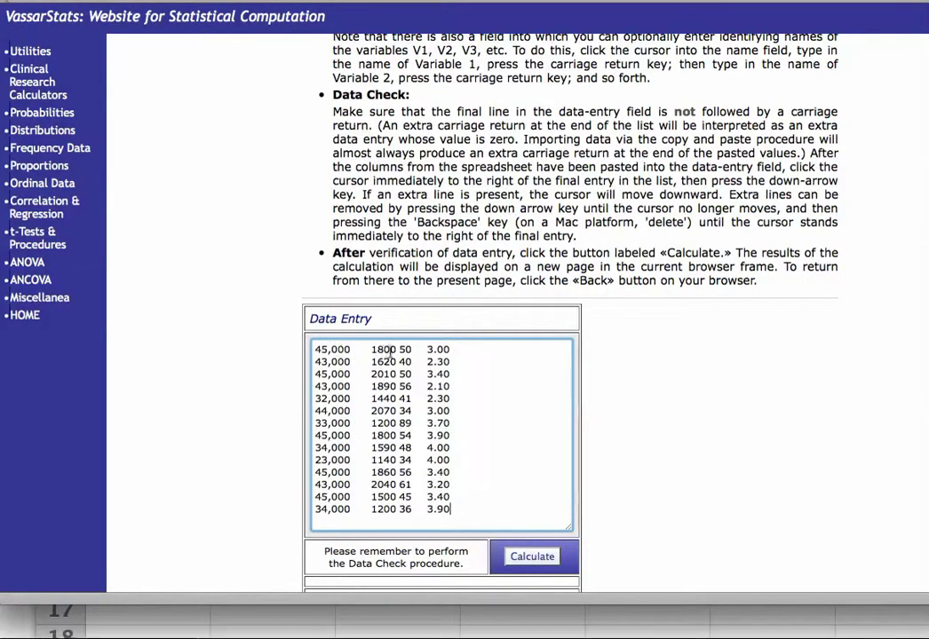
scroll(498, 400, "down", 3)
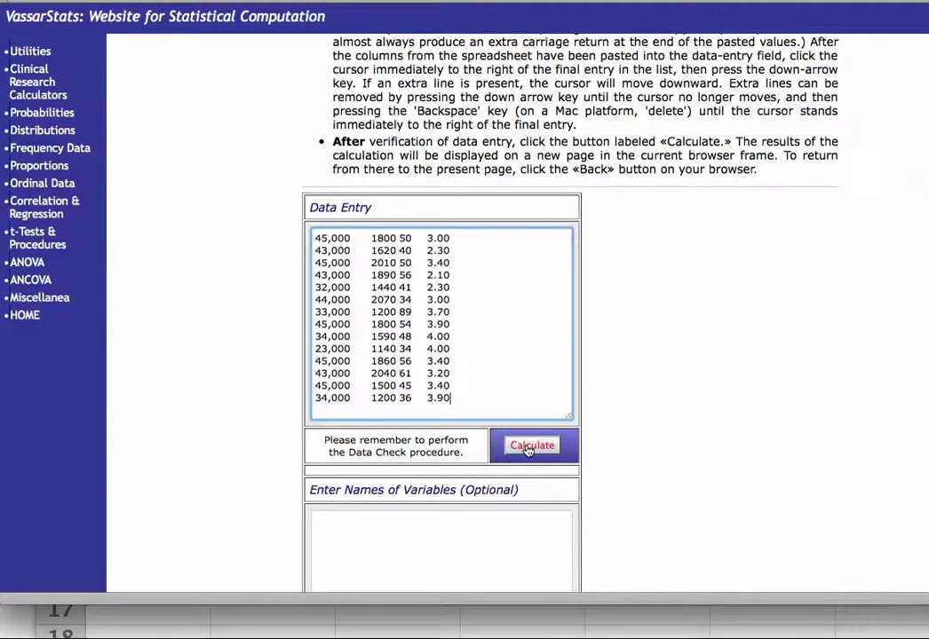
- Calculate the matrix of intercorrelations from the four-variable data in the Data Entry field
left_click(529, 450)
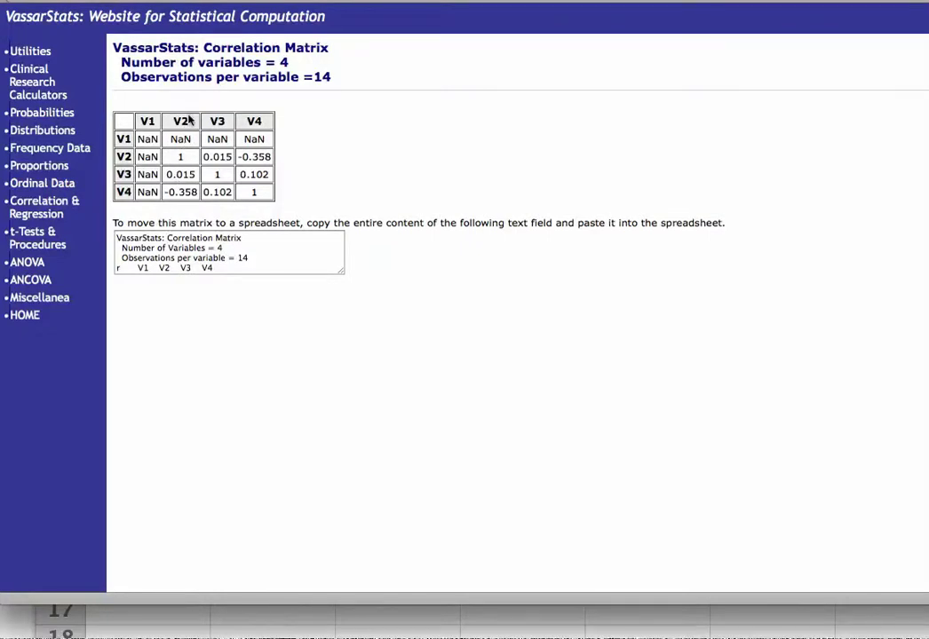
- Switch to Excel to match matrix variables V2 and V3 with the SAT Score and Writing Sample headers, and return to VassarStats
key("super+Tab")
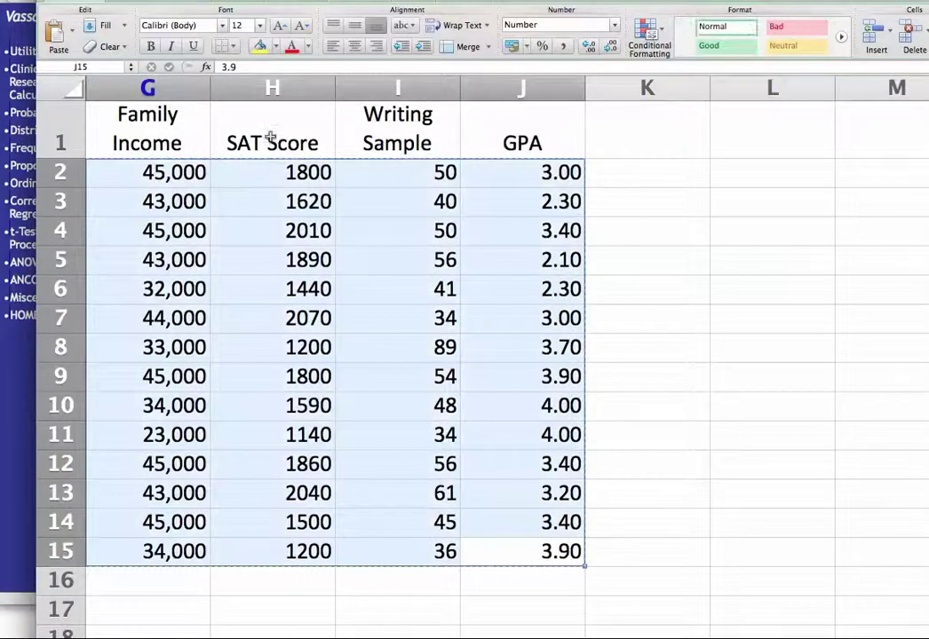
left_click(269, 136)
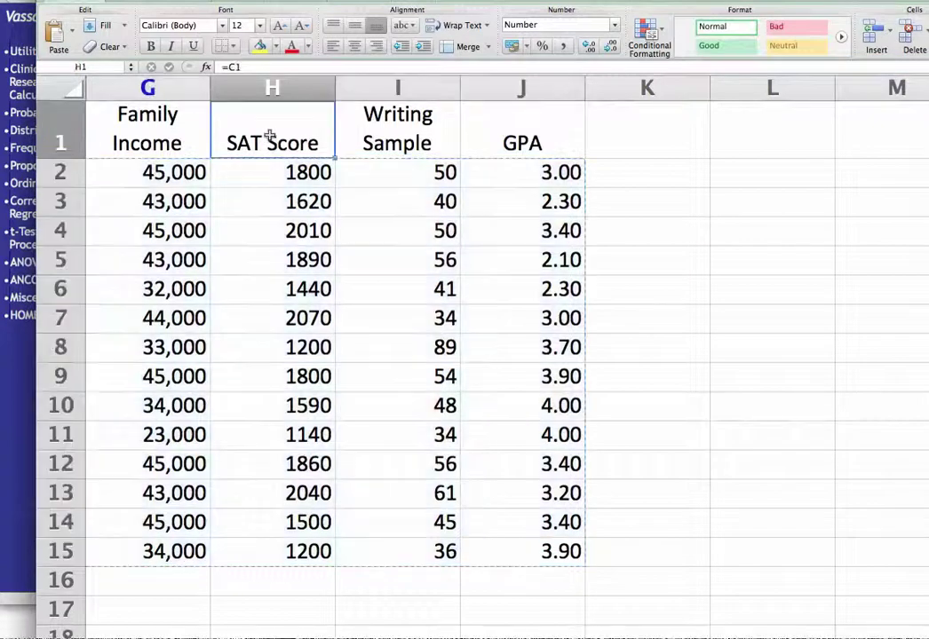
left_click(379, 136)
left_click(306, 136)
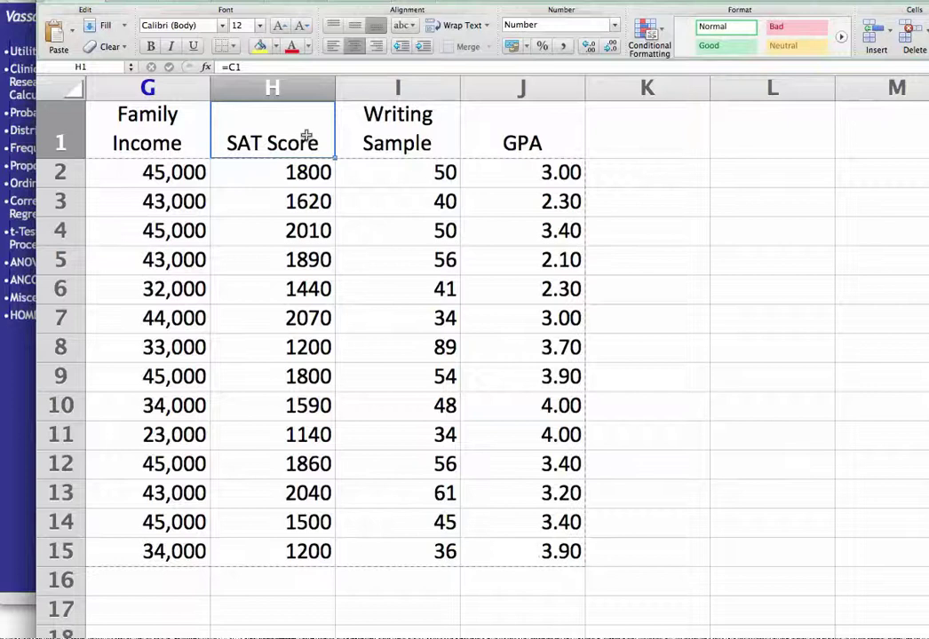
key("super+Tab")
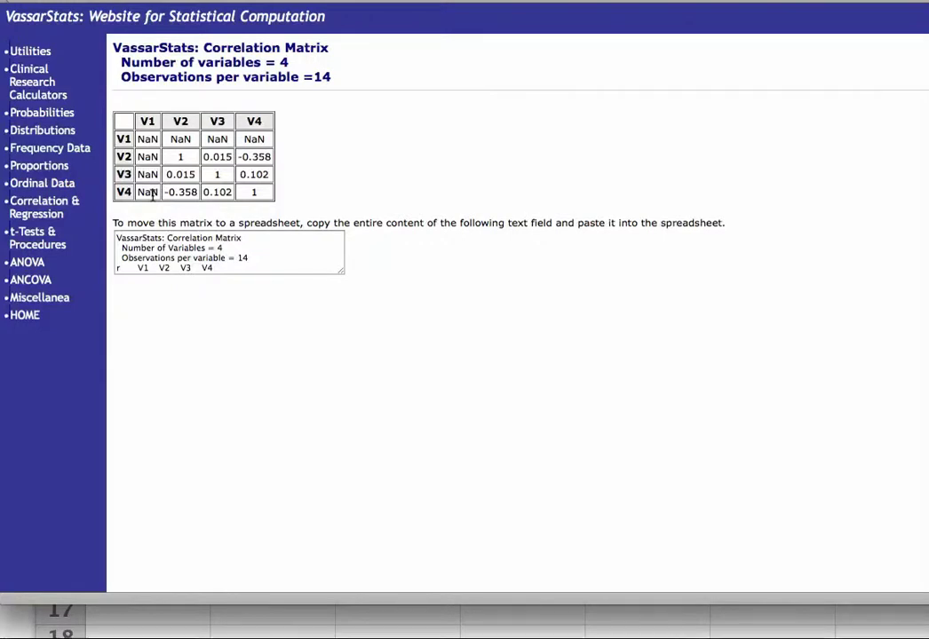
- Compare the correlation matrix in VassarStats with the Family Income, SAT Score, Writing Sample and GPA columns in Excel, ending on the matrix
key("super+Tab")
key("super+Tab")
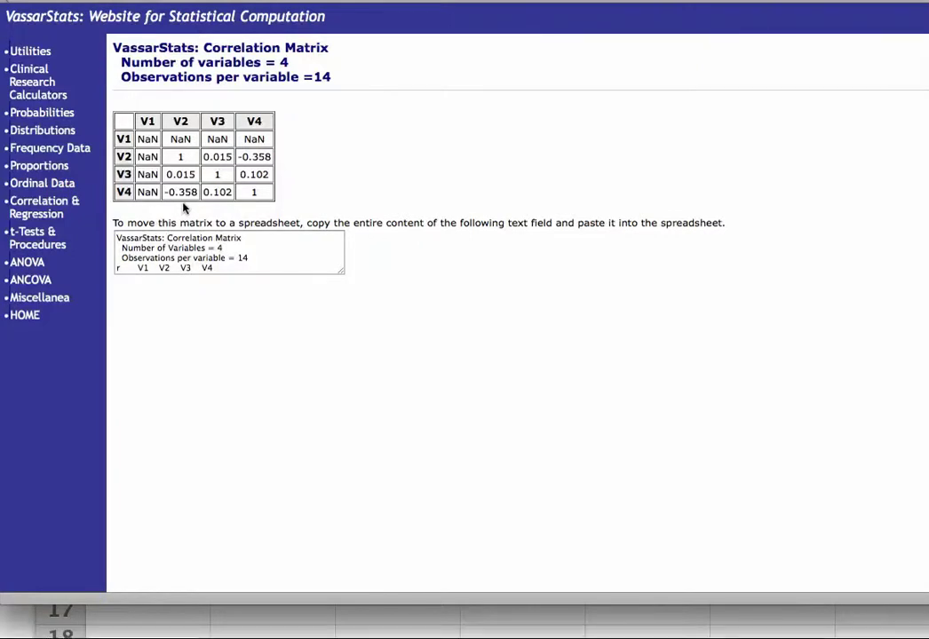
key("super+Tab")
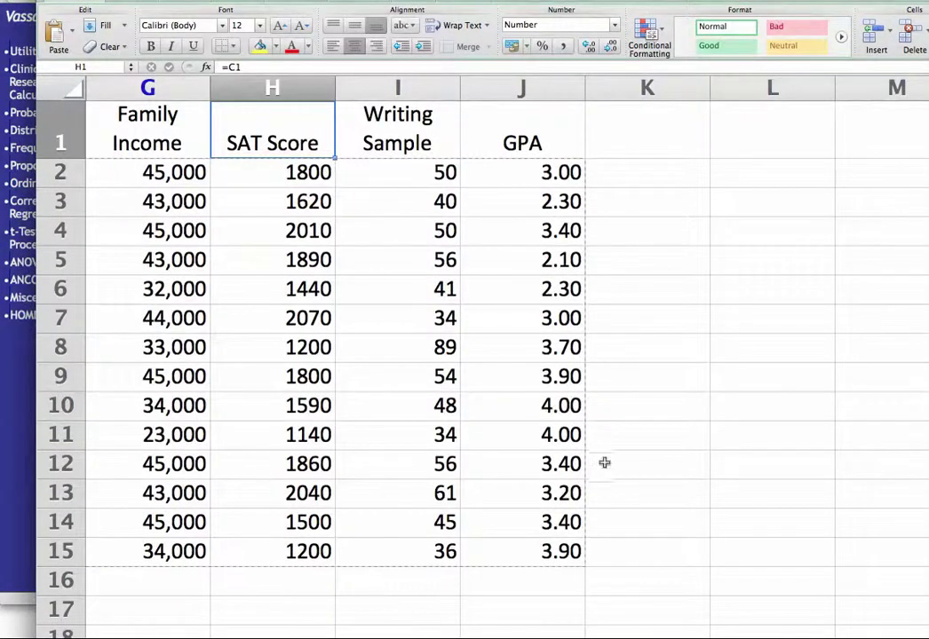
key("super+Tab")
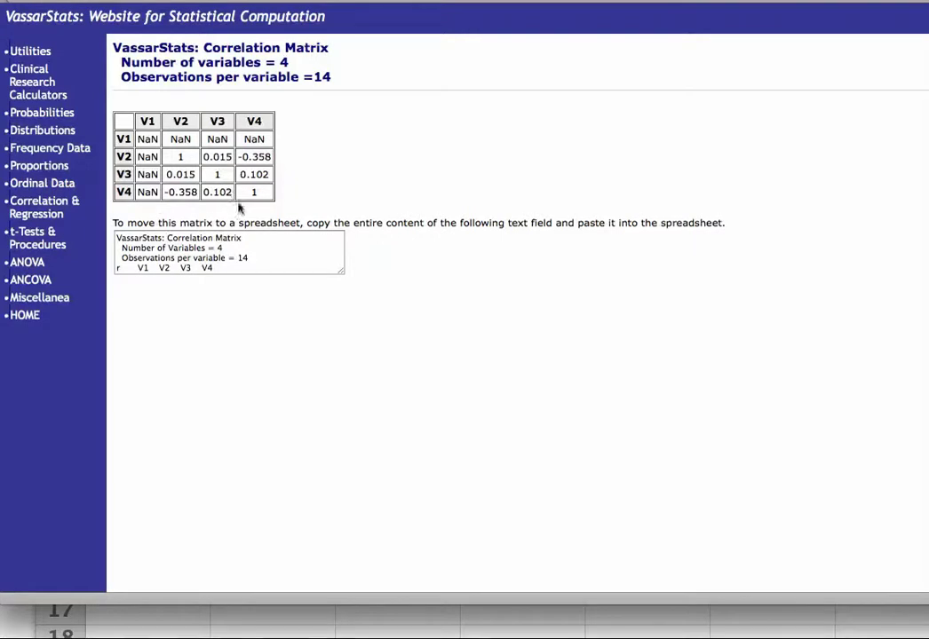
key("super+Tab")
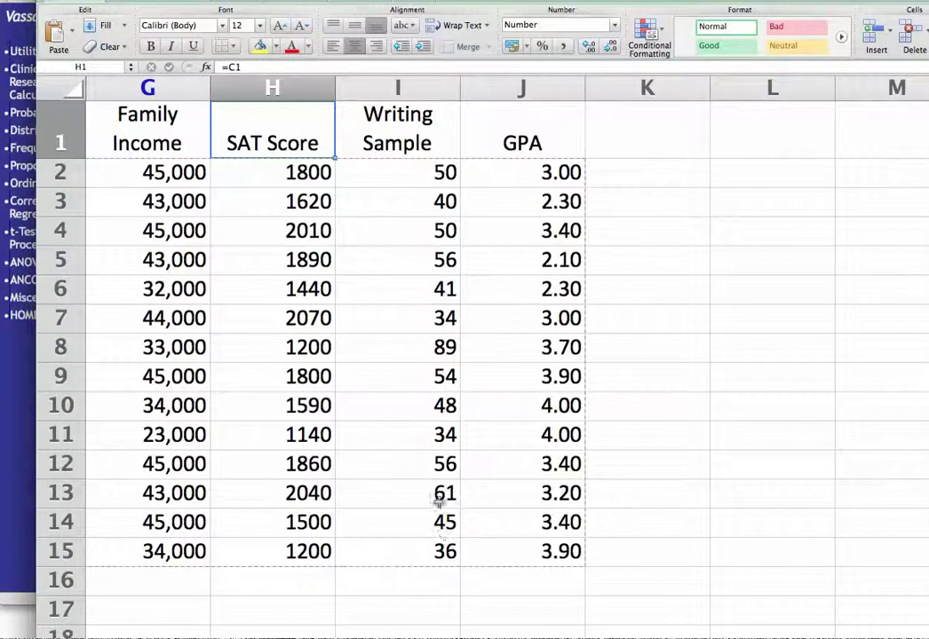
key("super+Tab")
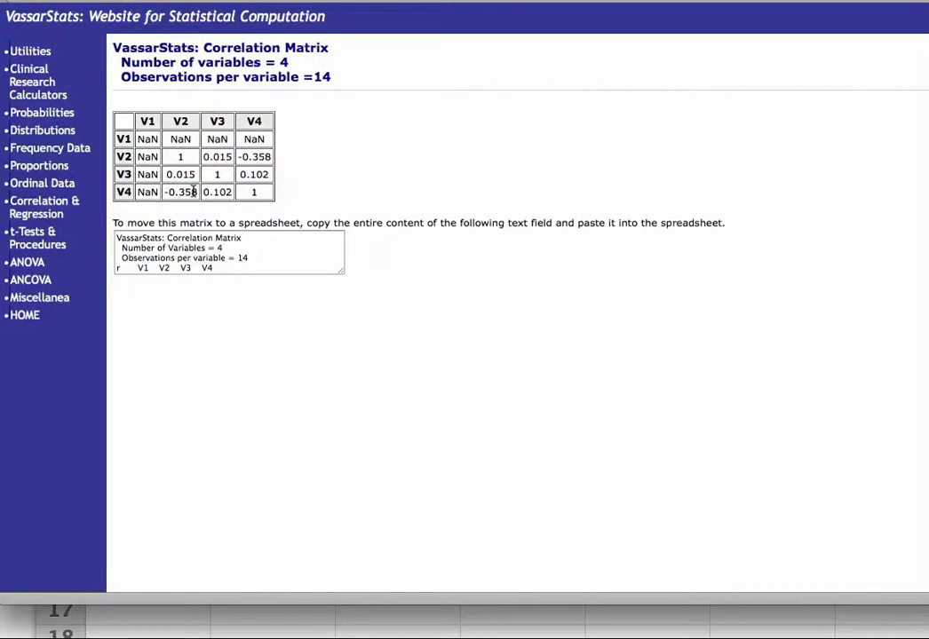
key("super+Tab")
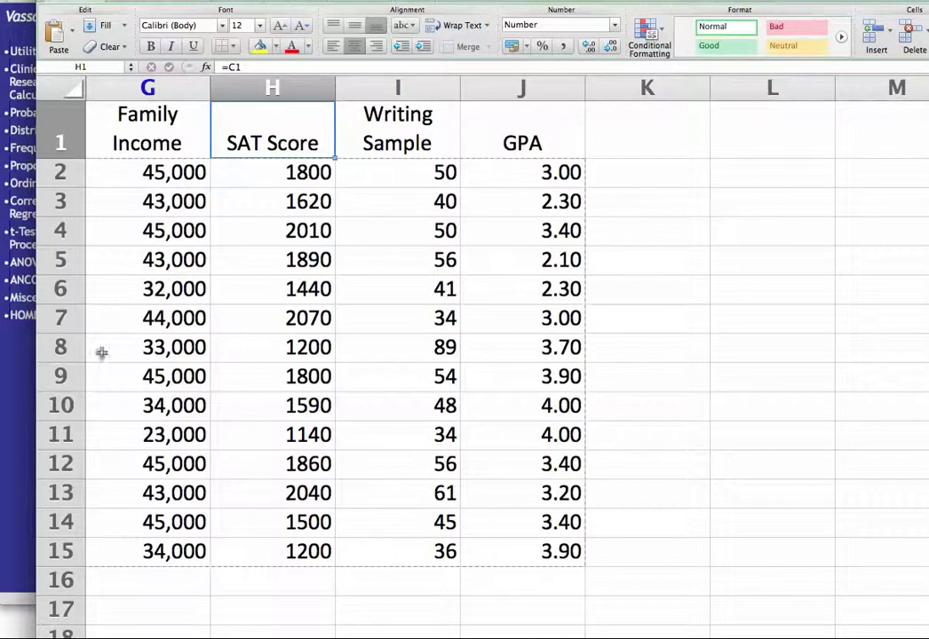
left_click(25, 373)
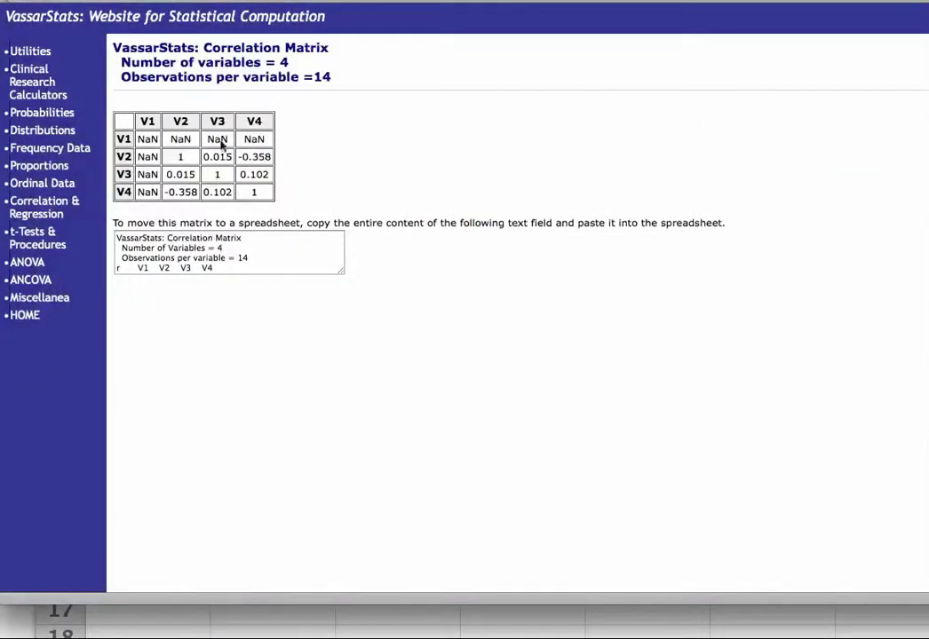